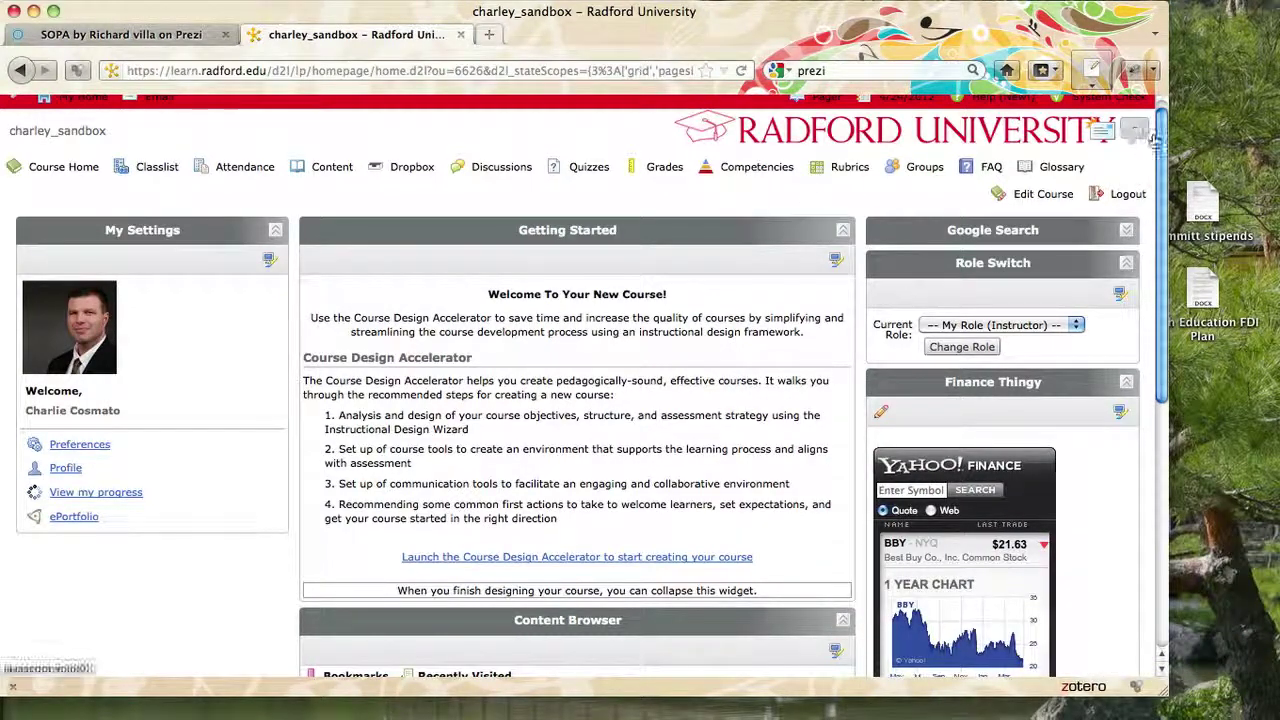
Switch to the SOPA presentation on Prezi and copy its embed code, allowing viewers to pan and zoom freely.
scroll(1140, 140, "down", 5)
scroll(655, 430, "down", 3)
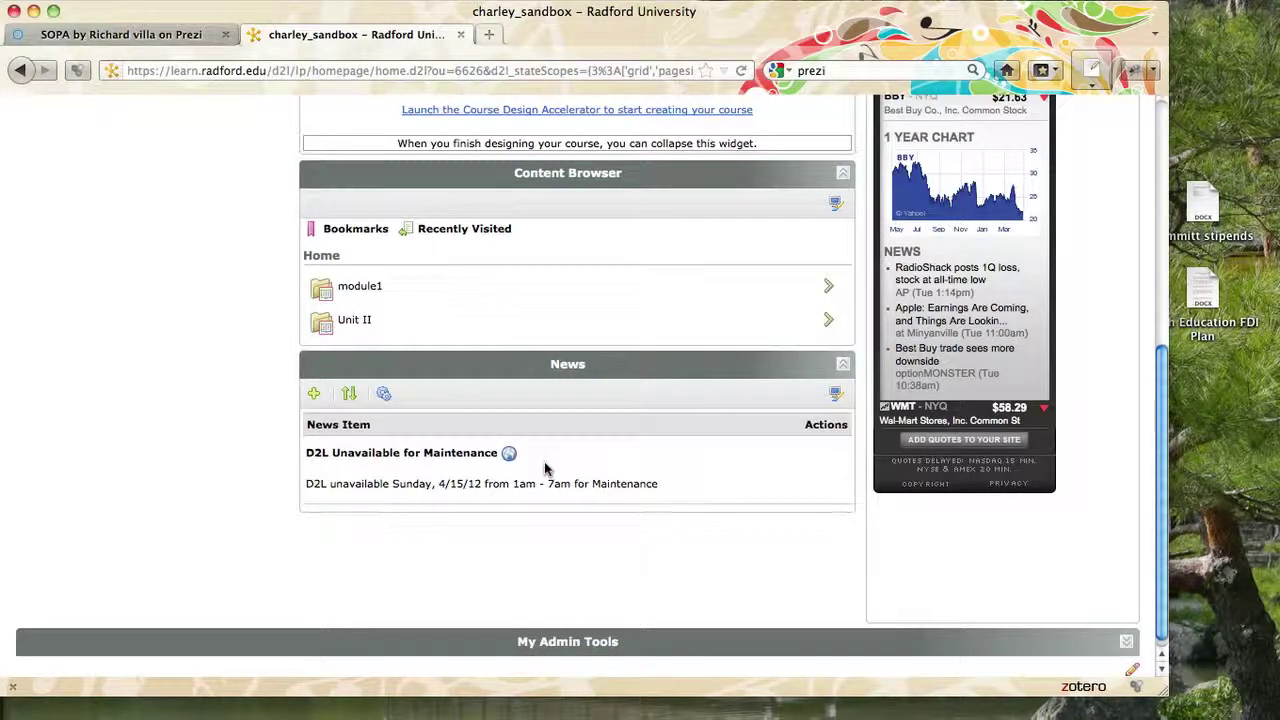
left_click(160, 38)
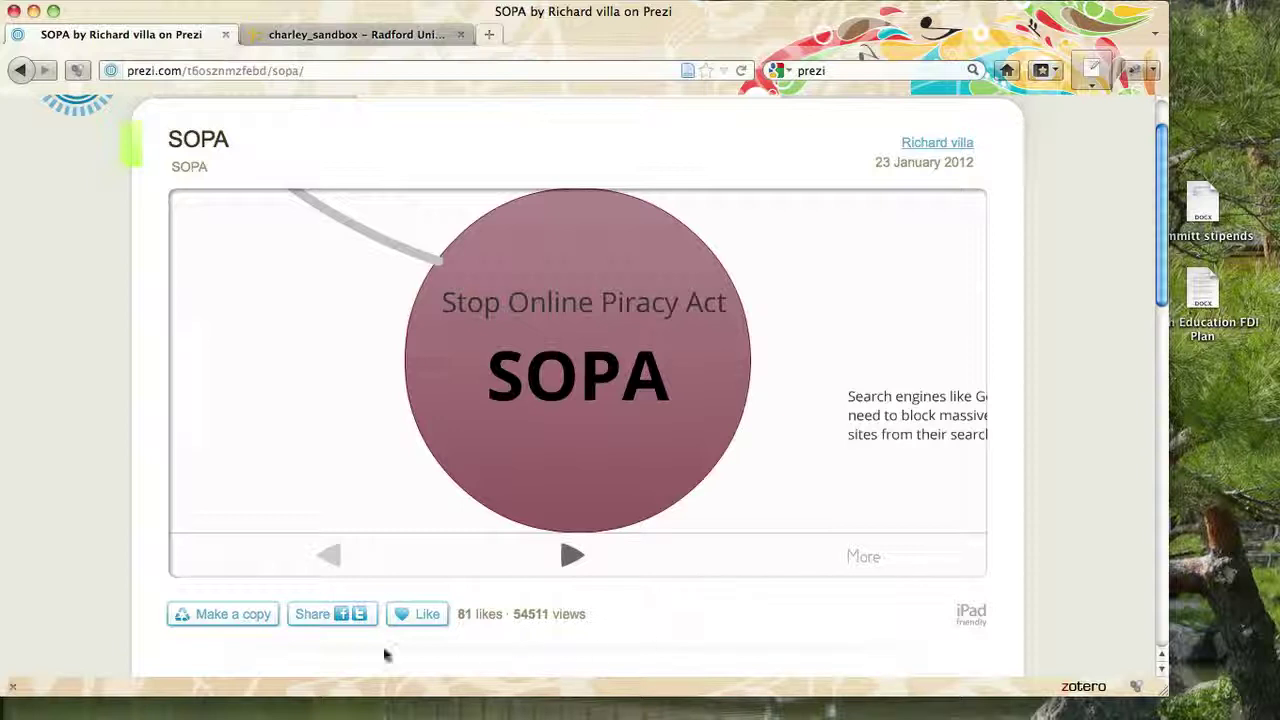
left_click(311, 614)
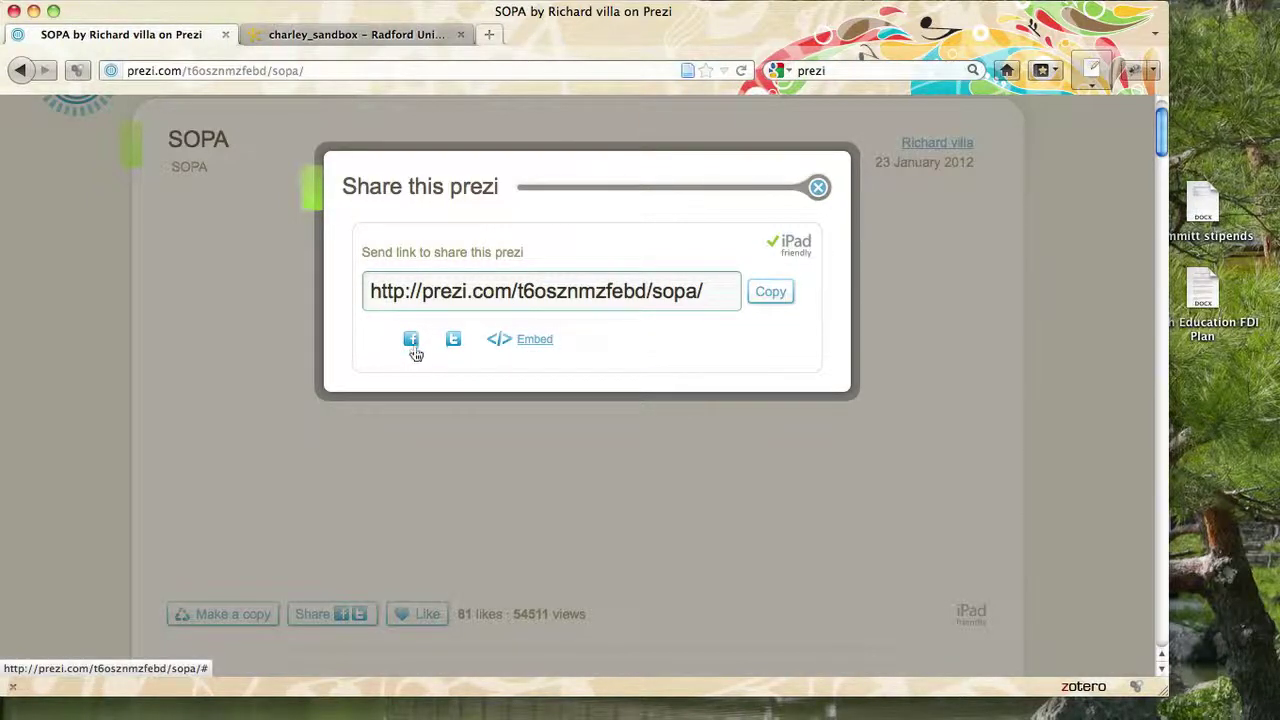
left_click(526, 344)
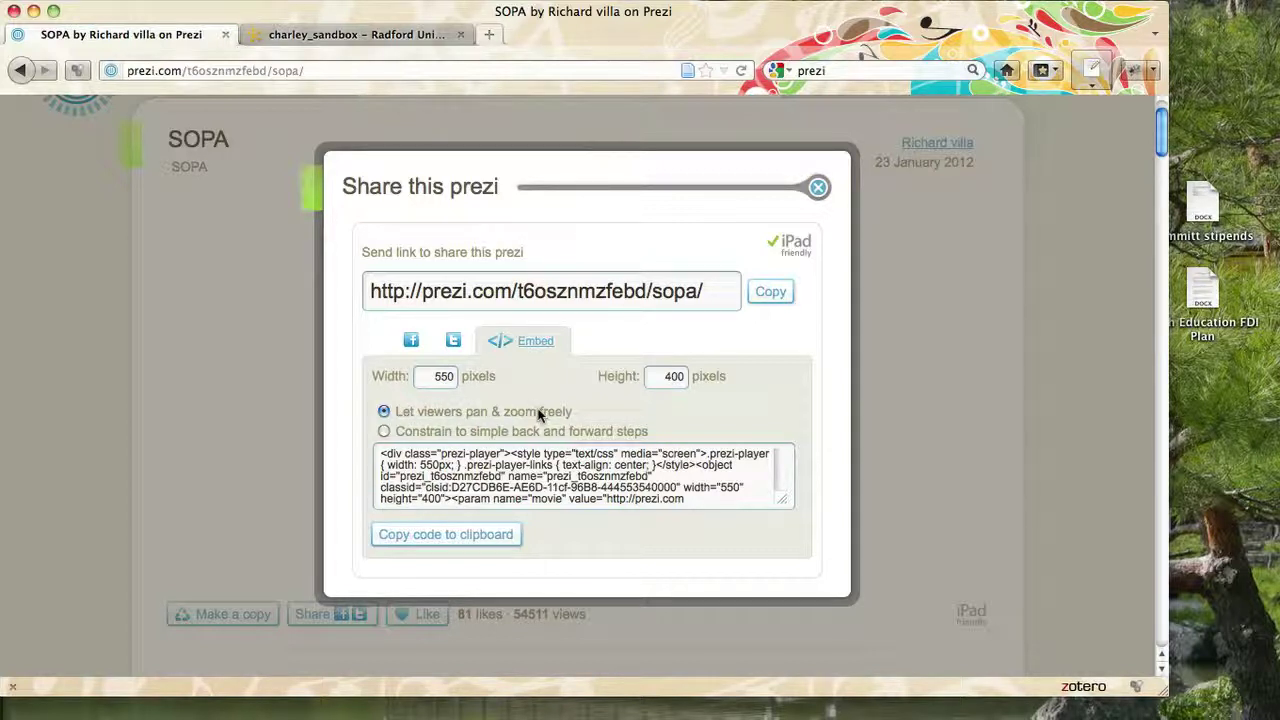
left_click(434, 540)
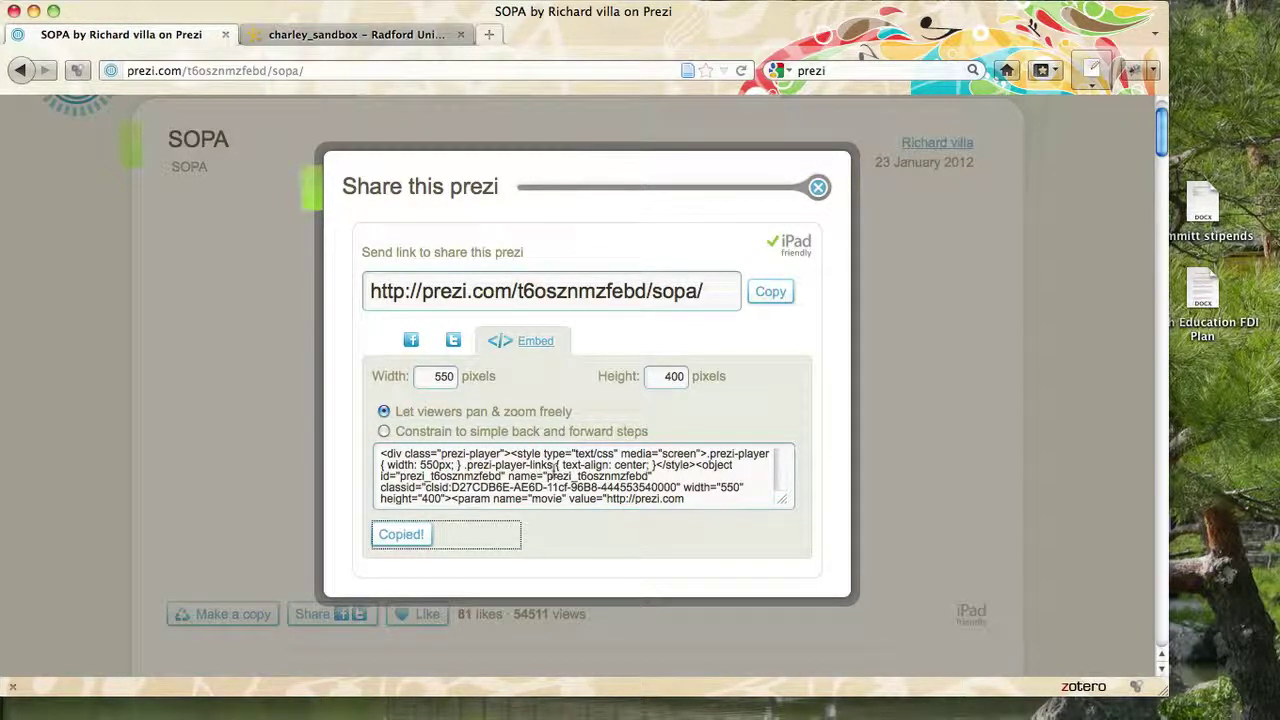
Return to the course home page and start a new news item with the headline "A prezi!".
left_click(348, 36)
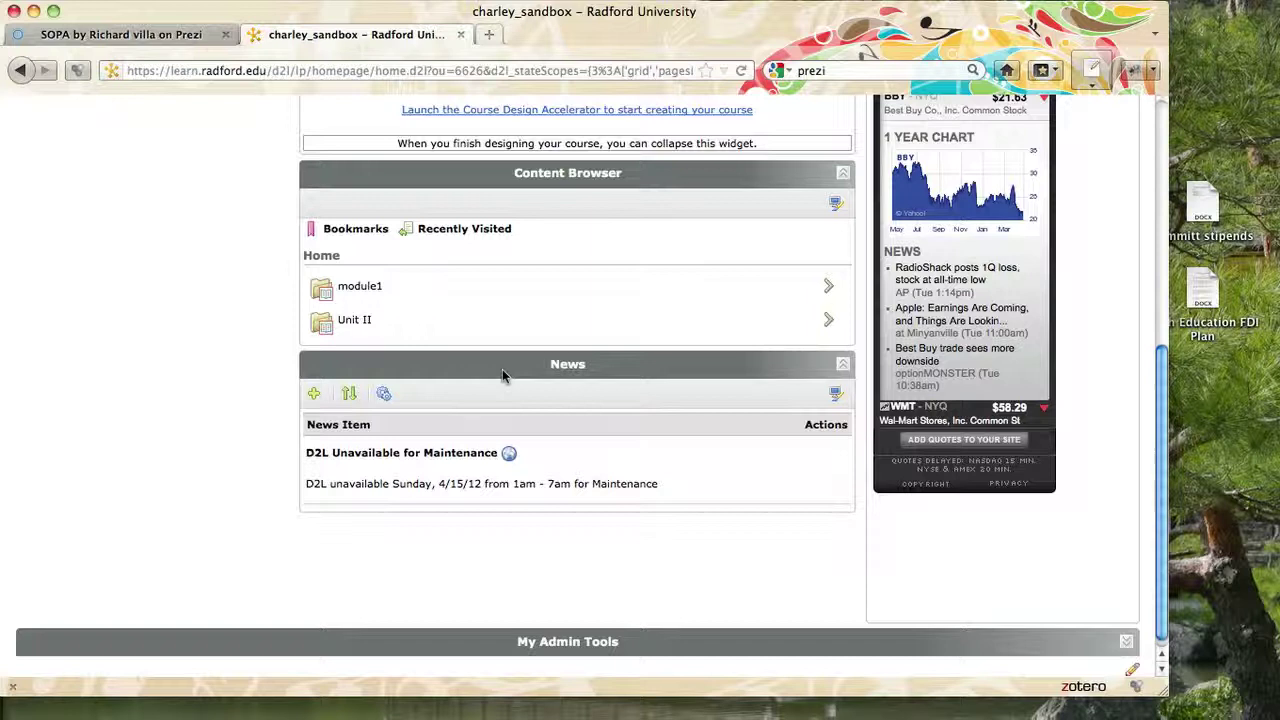
left_click(315, 396)
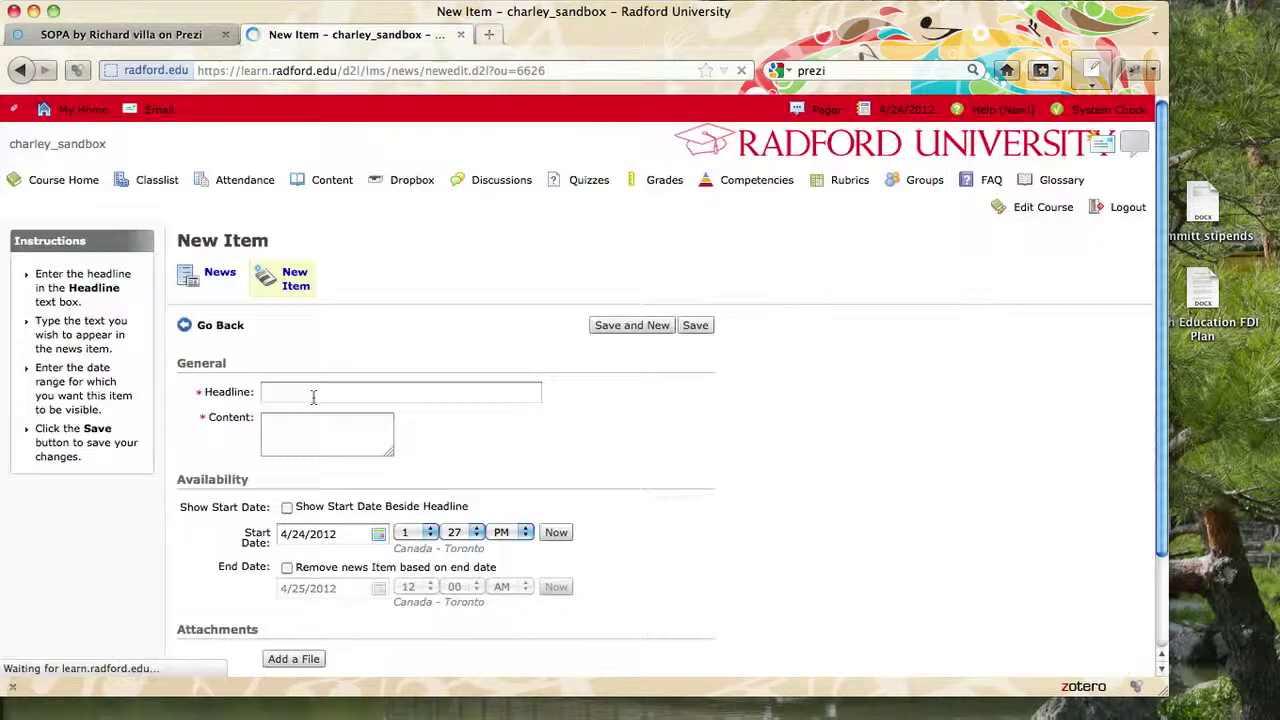
left_click(298, 393)
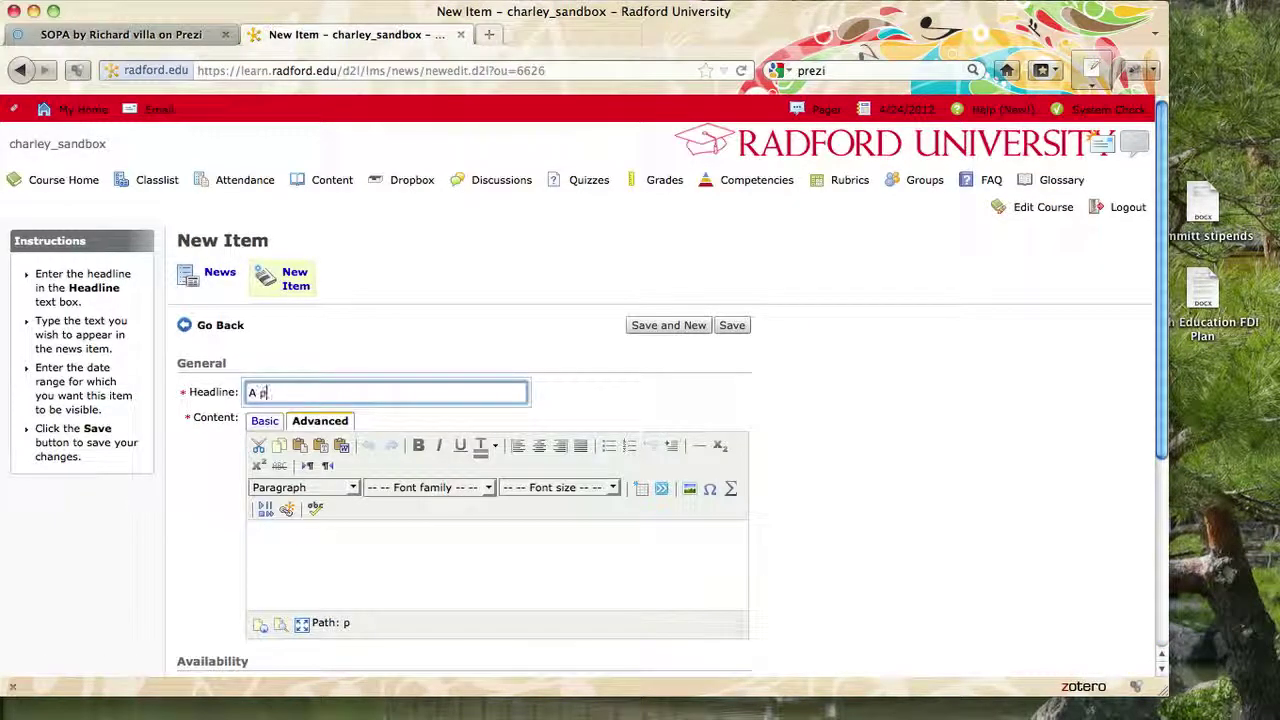
type("A prezi1")
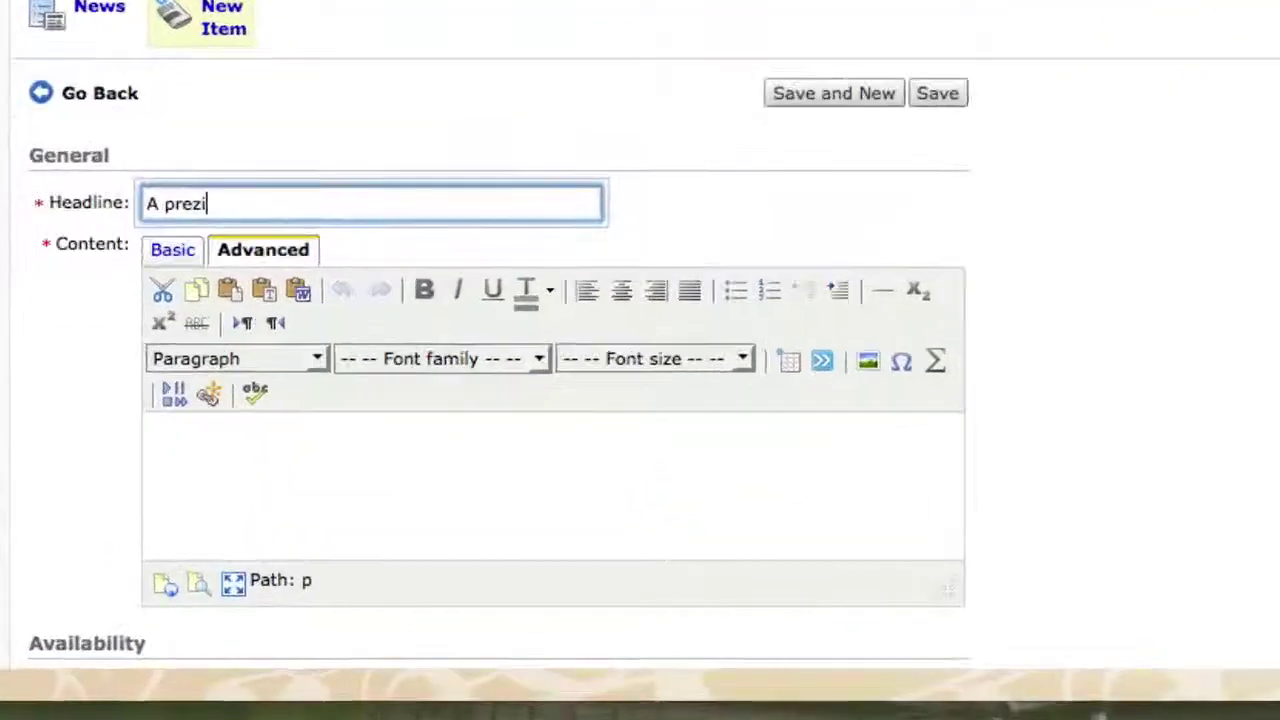
key("BackSpace")
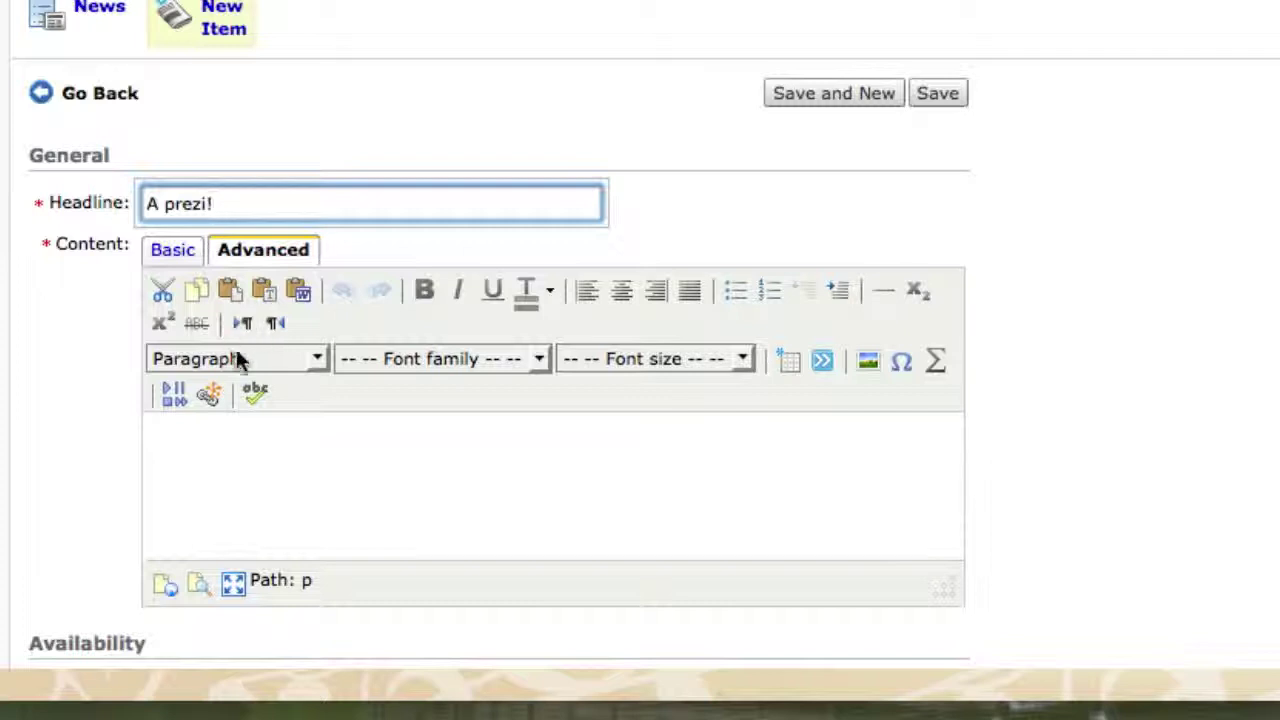
Enter "Watch this!" as the news item's content and begin a new line below it.
left_click(217, 442)
type("Wath")
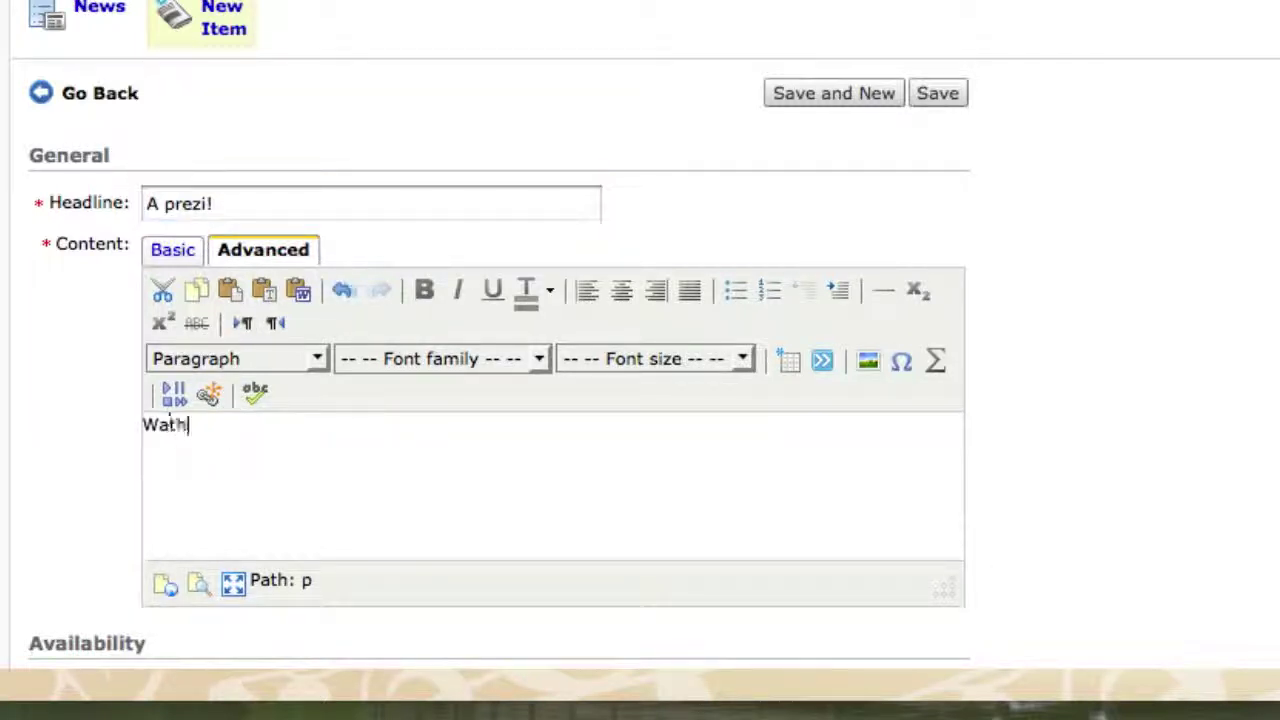
key("BackSpace")
type("ch this!")
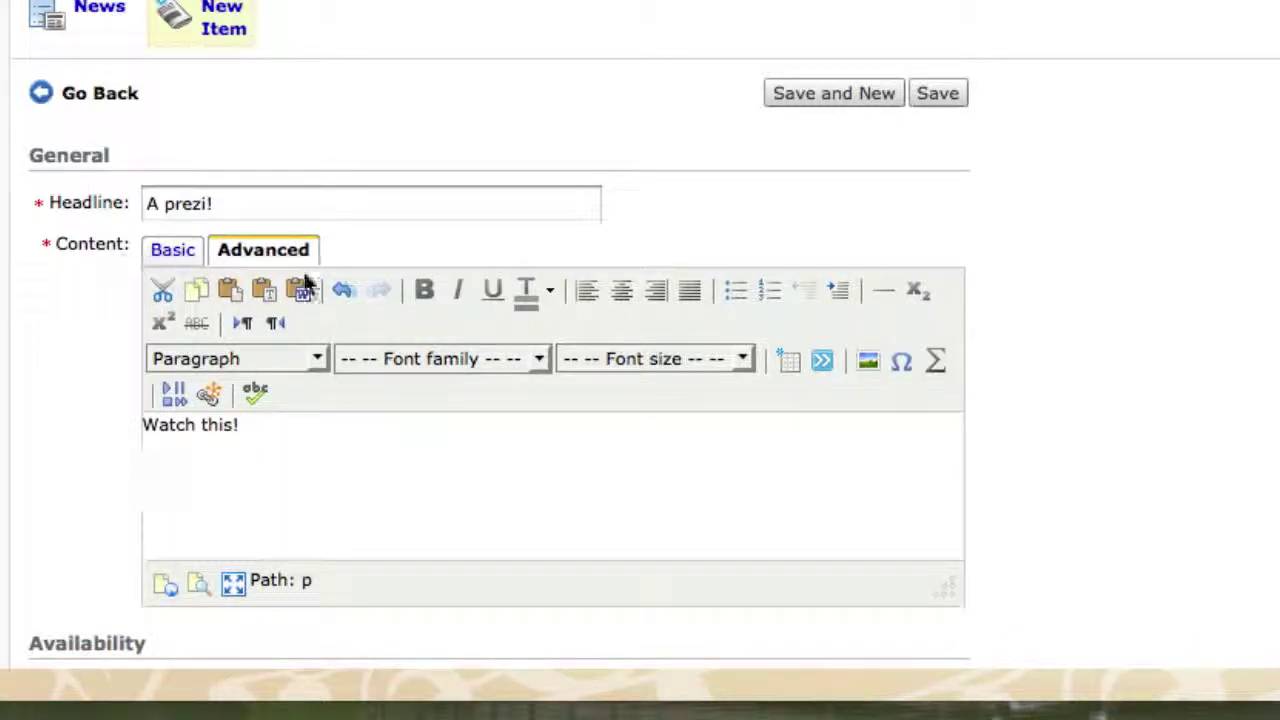
left_click(222, 303)
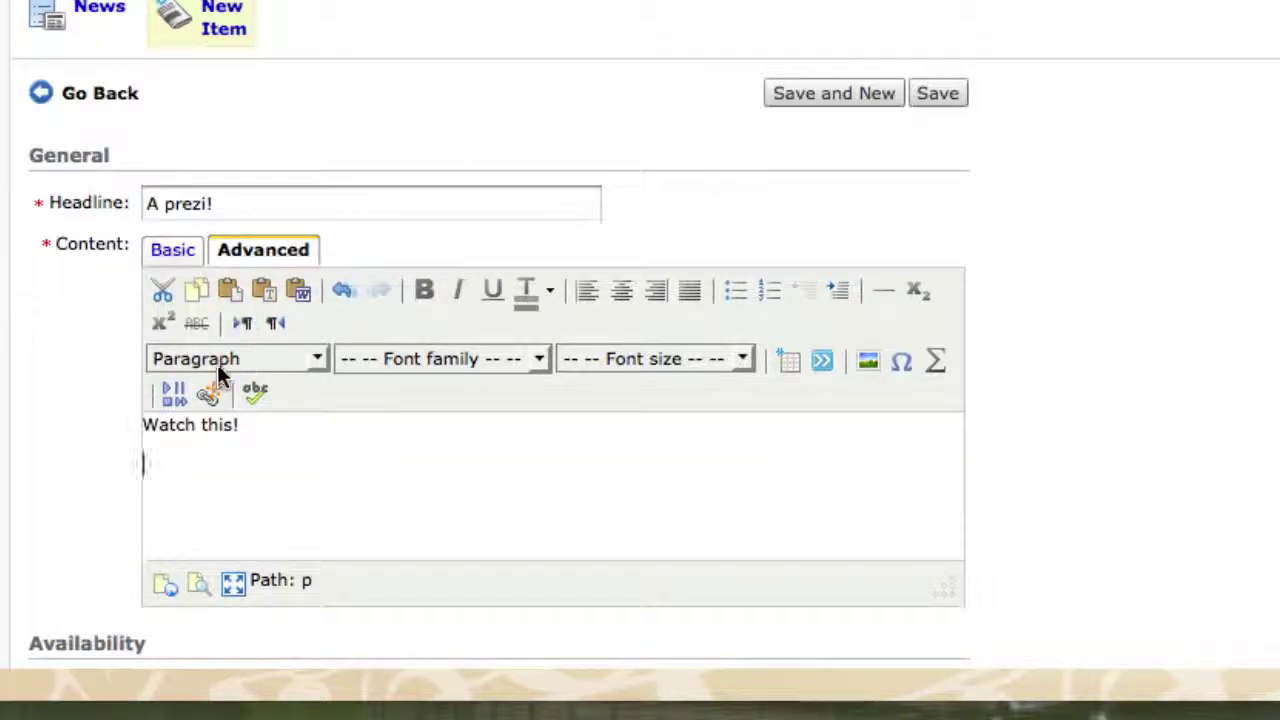
Using the advanced content editor, open Insert Stuff and choose to enter embed code.
left_click(176, 253)
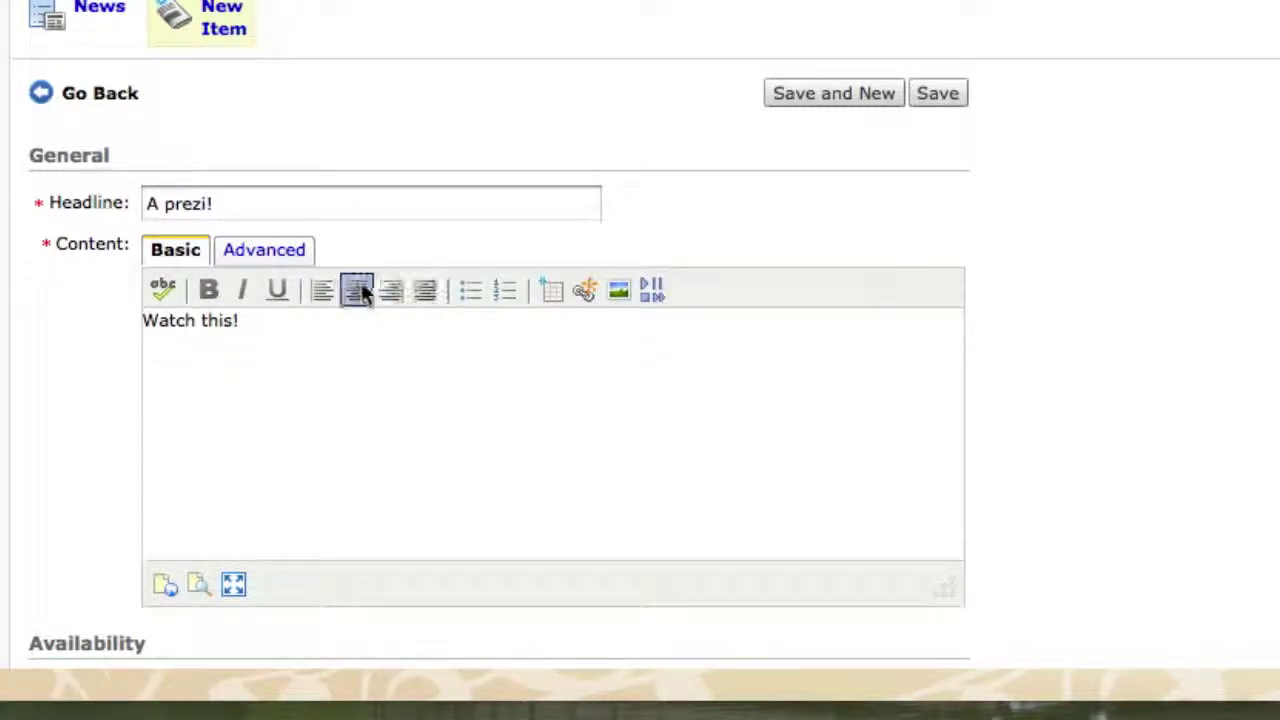
left_click(279, 252)
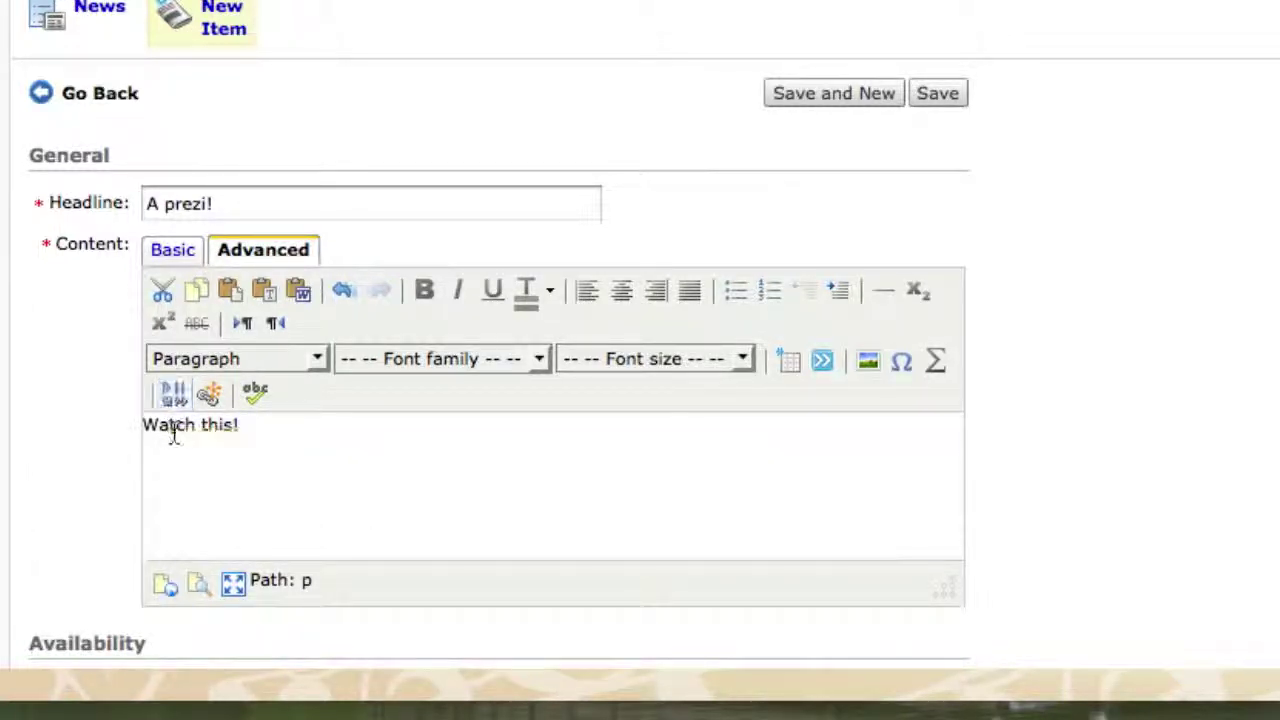
left_click(170, 397)
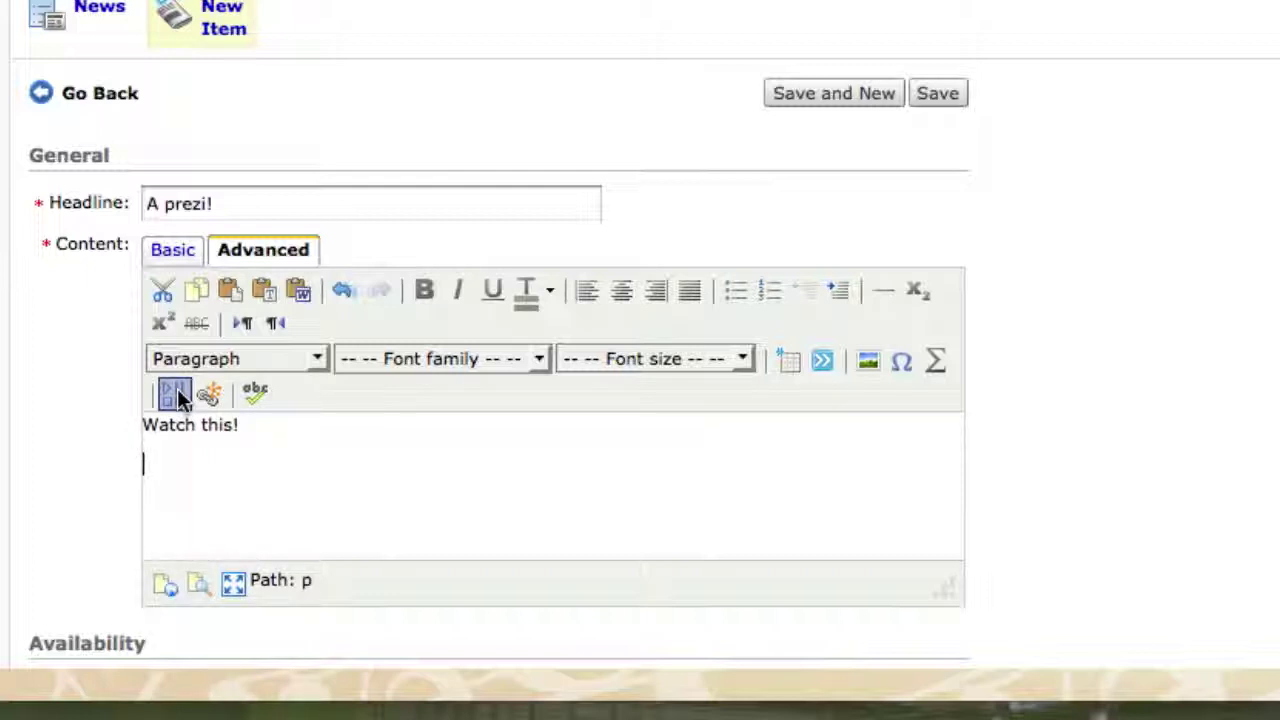
left_click(177, 394)
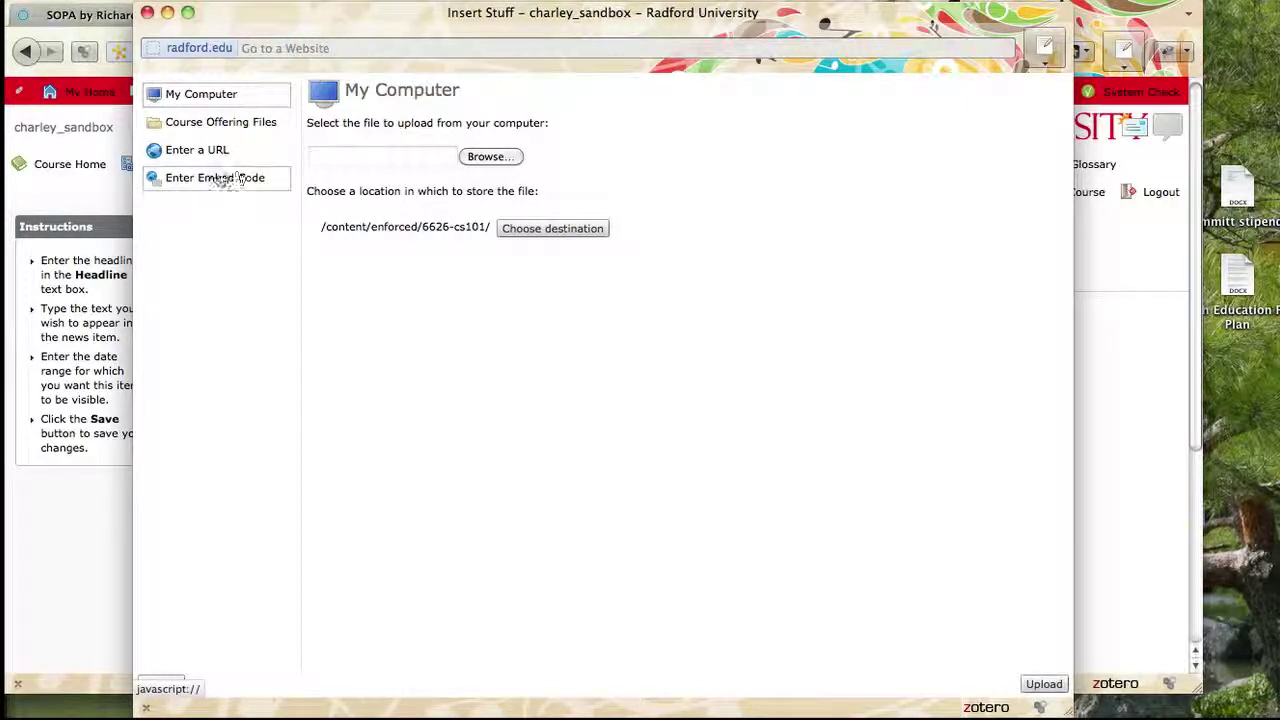
left_click(179, 184)
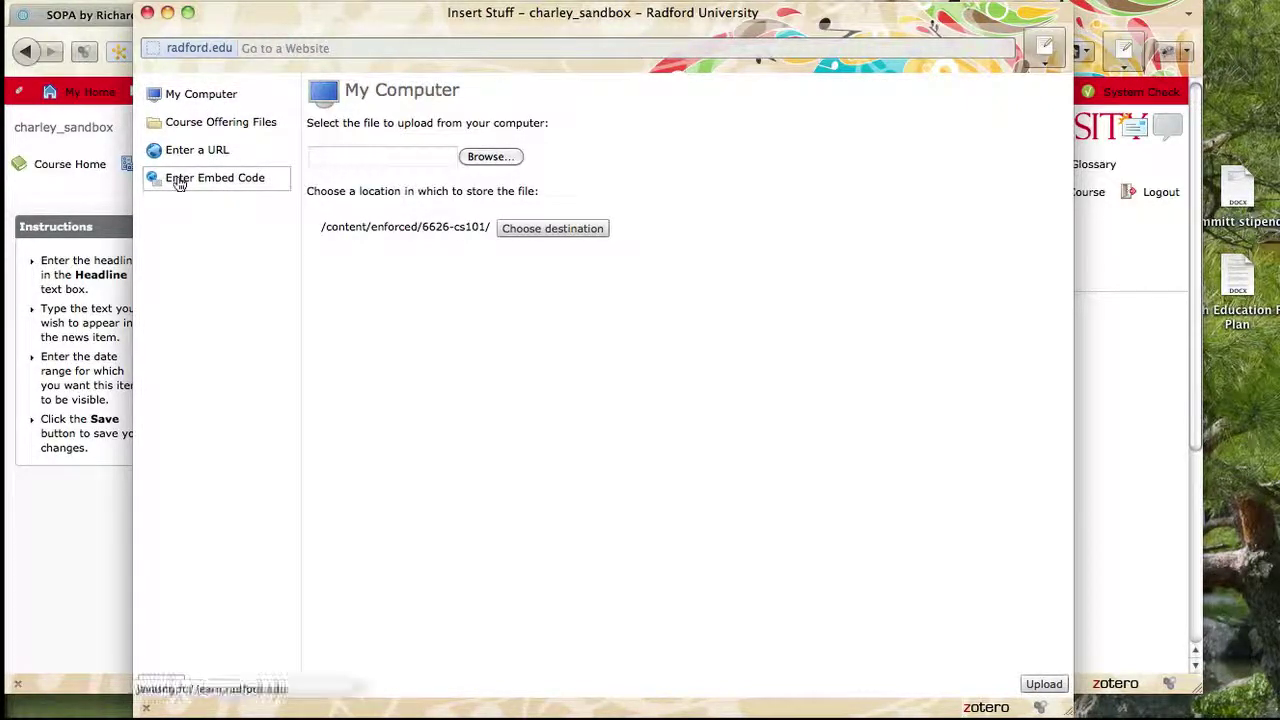
Paste the copied Prezi embed code and insert the previewed presentation into the news content.
left_click(381, 193)
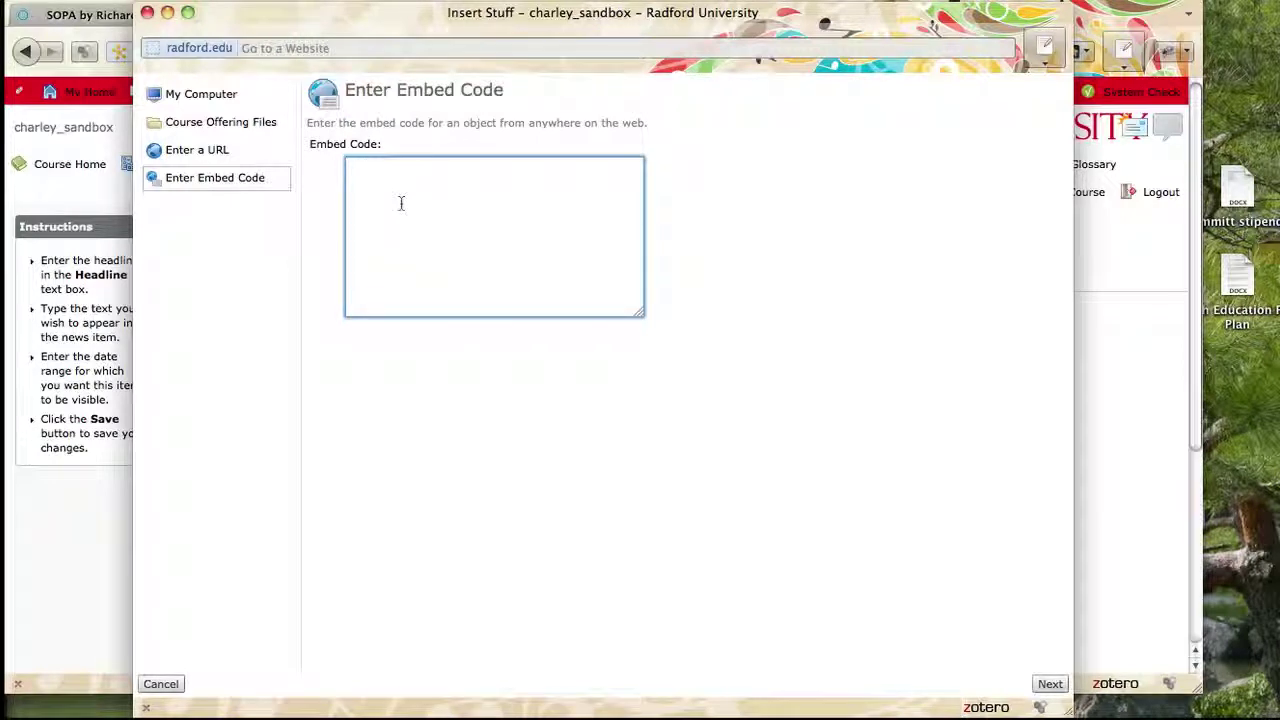
key("super+v")
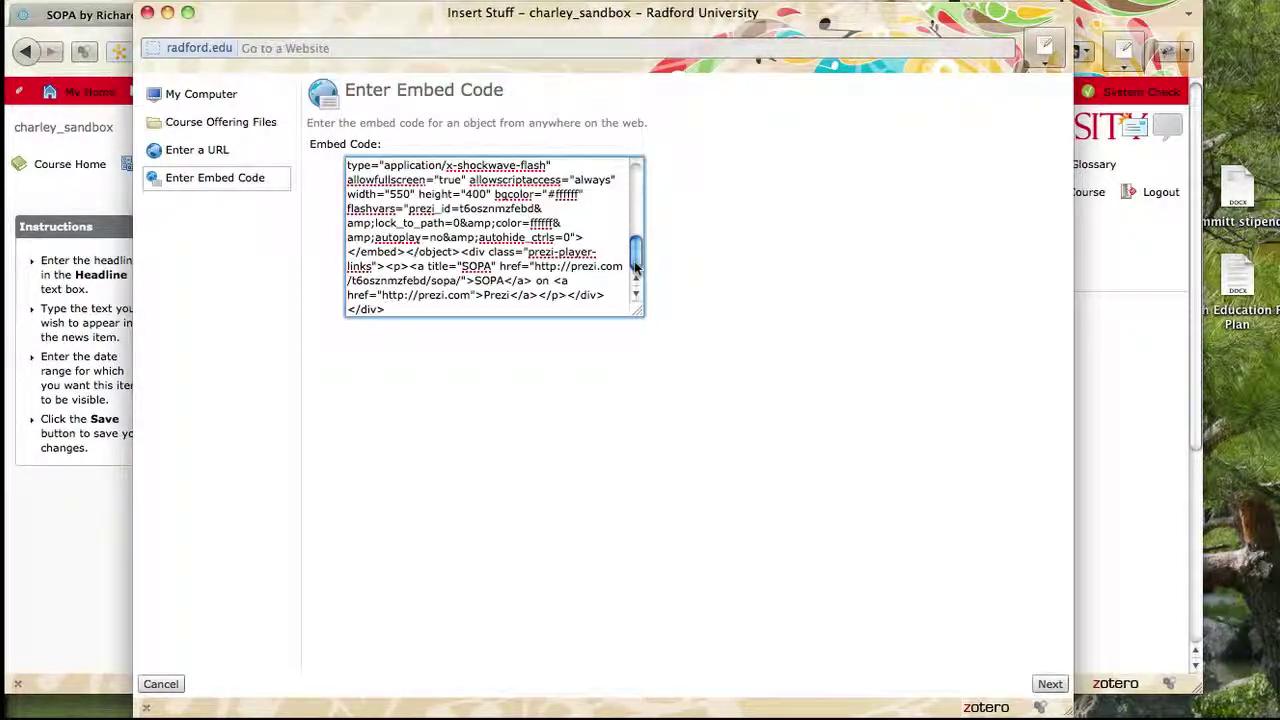
left_click_drag(635, 265, 612, 176)
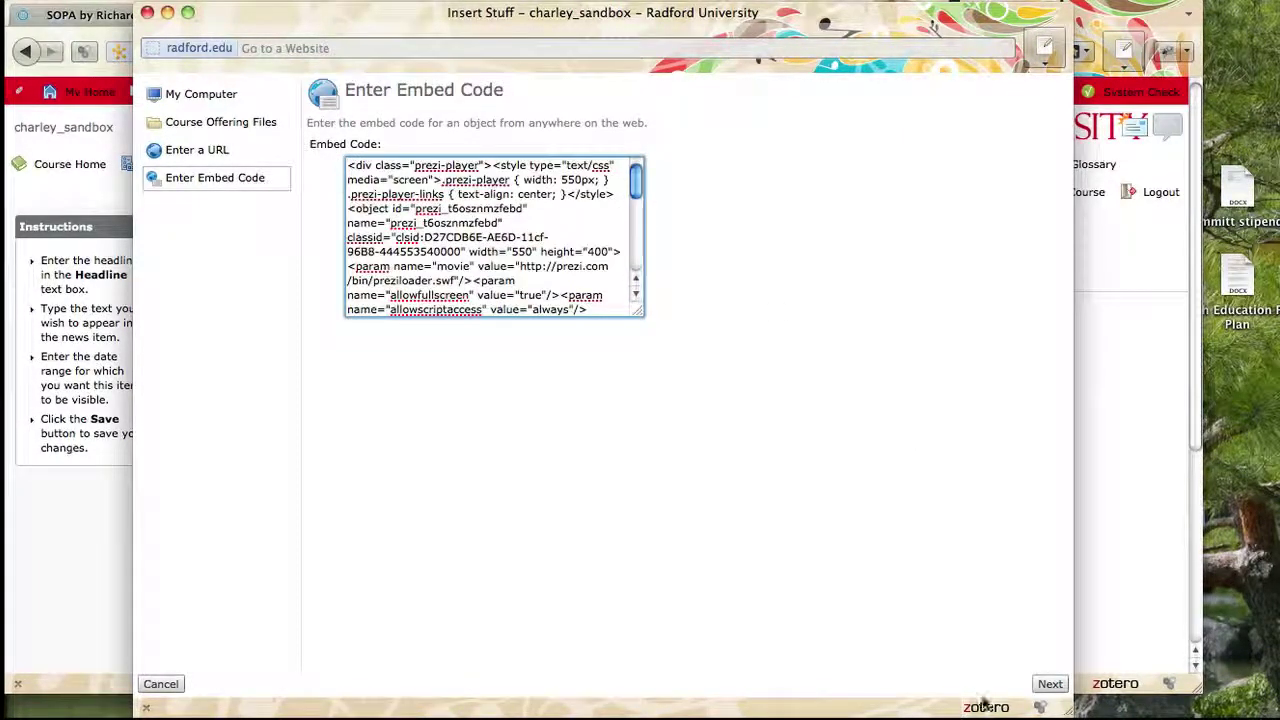
left_click(1048, 684)
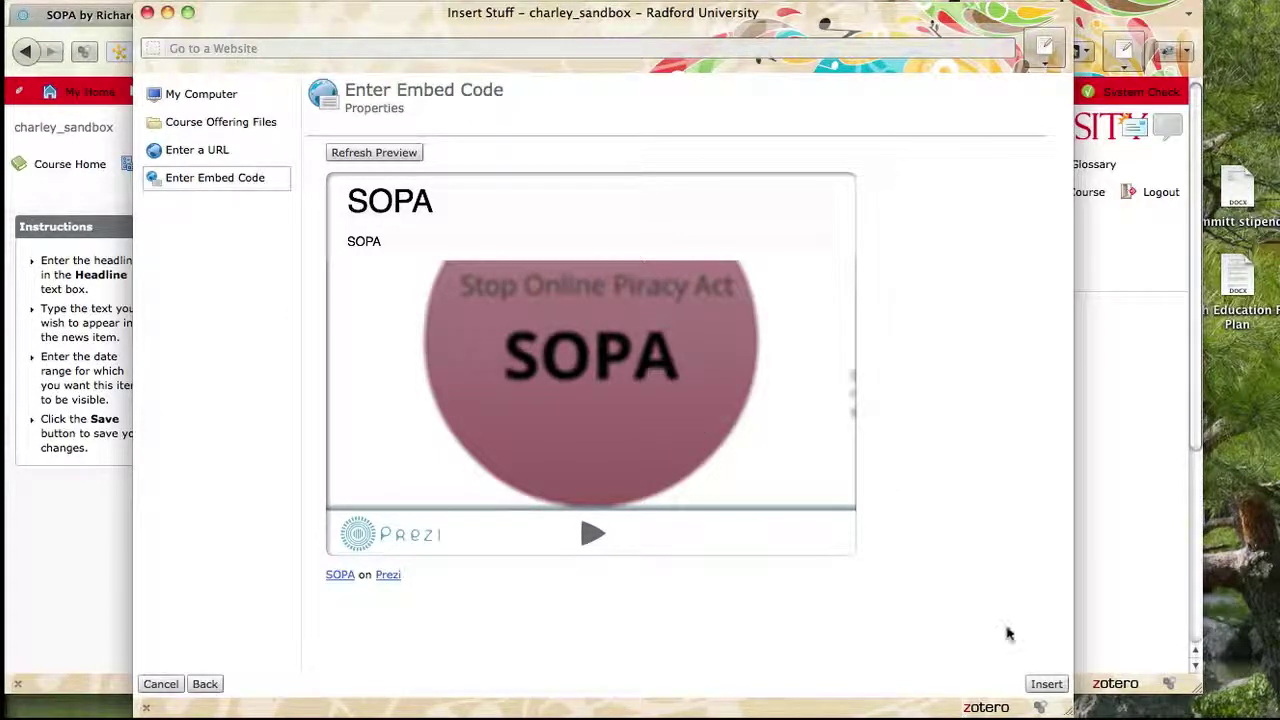
left_click(1044, 685)
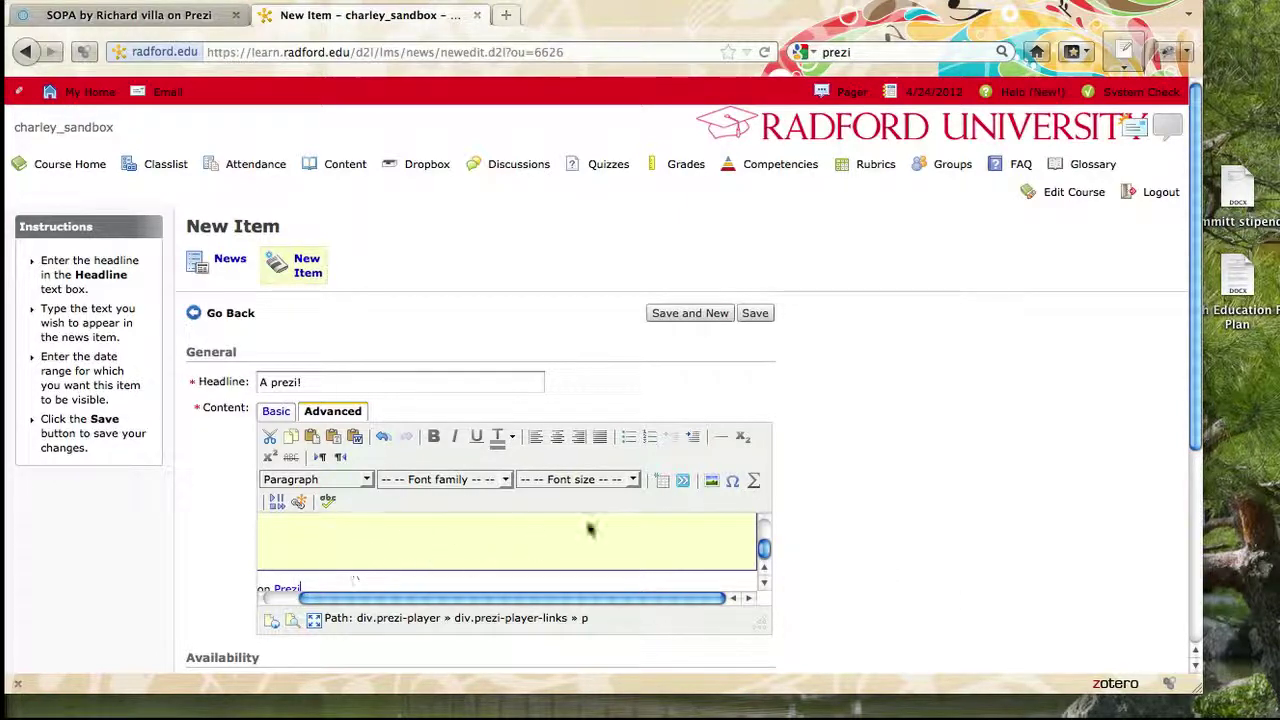
Review the availability settings of the "A prezi!" news item and save it.
scroll(866, 529, "down", 1)
scroll(866, 529, "down", 2)
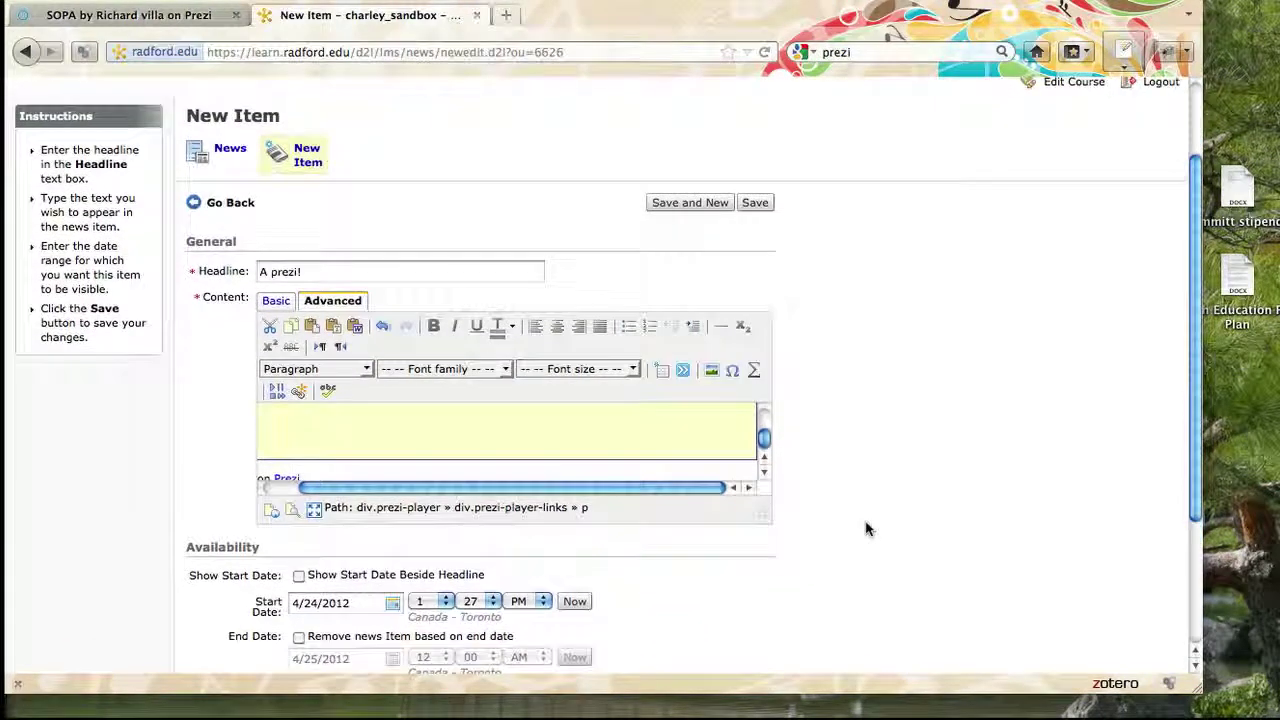
scroll(866, 529, "up", 1)
scroll(866, 529, "up", 1)
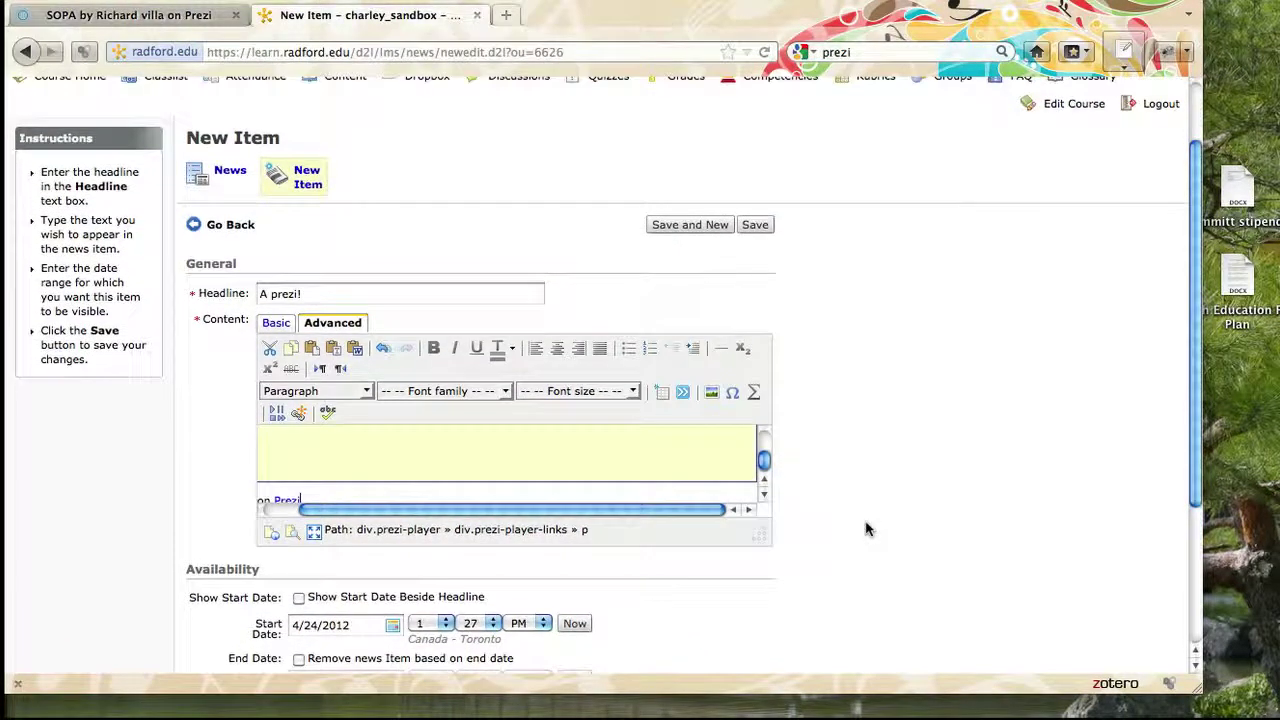
scroll(874, 478, "down", 2)
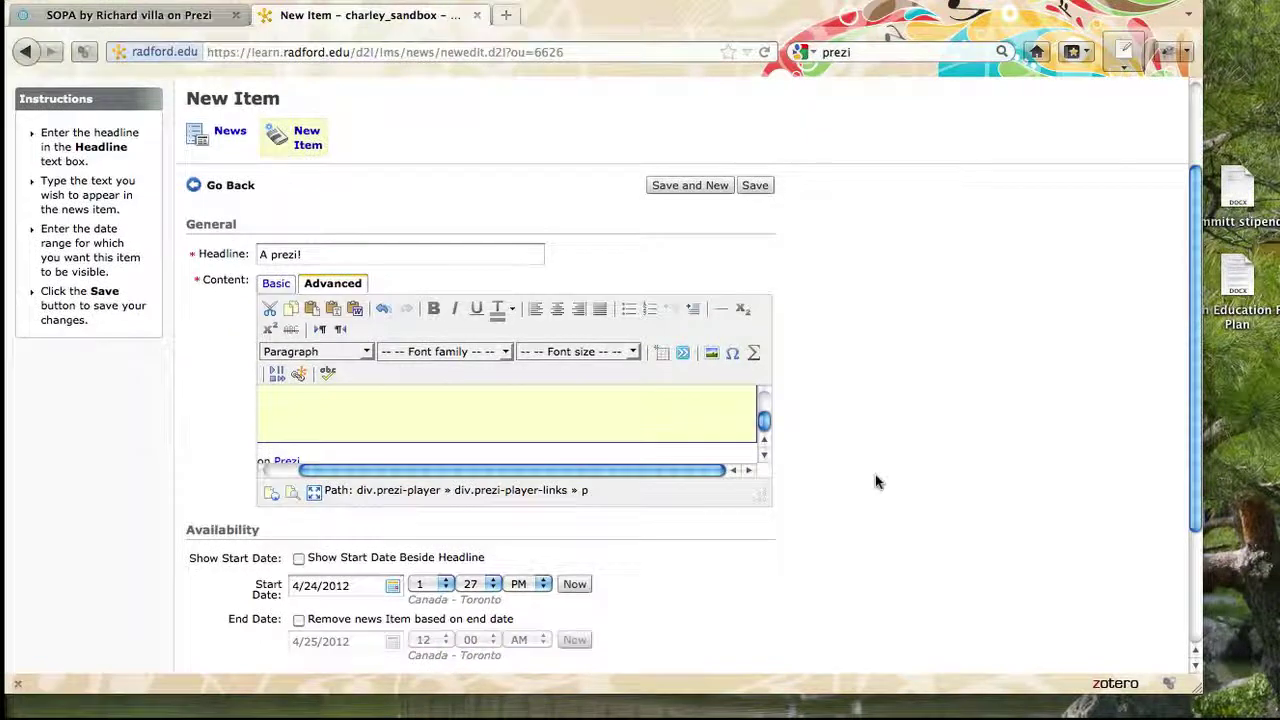
left_click(755, 186)
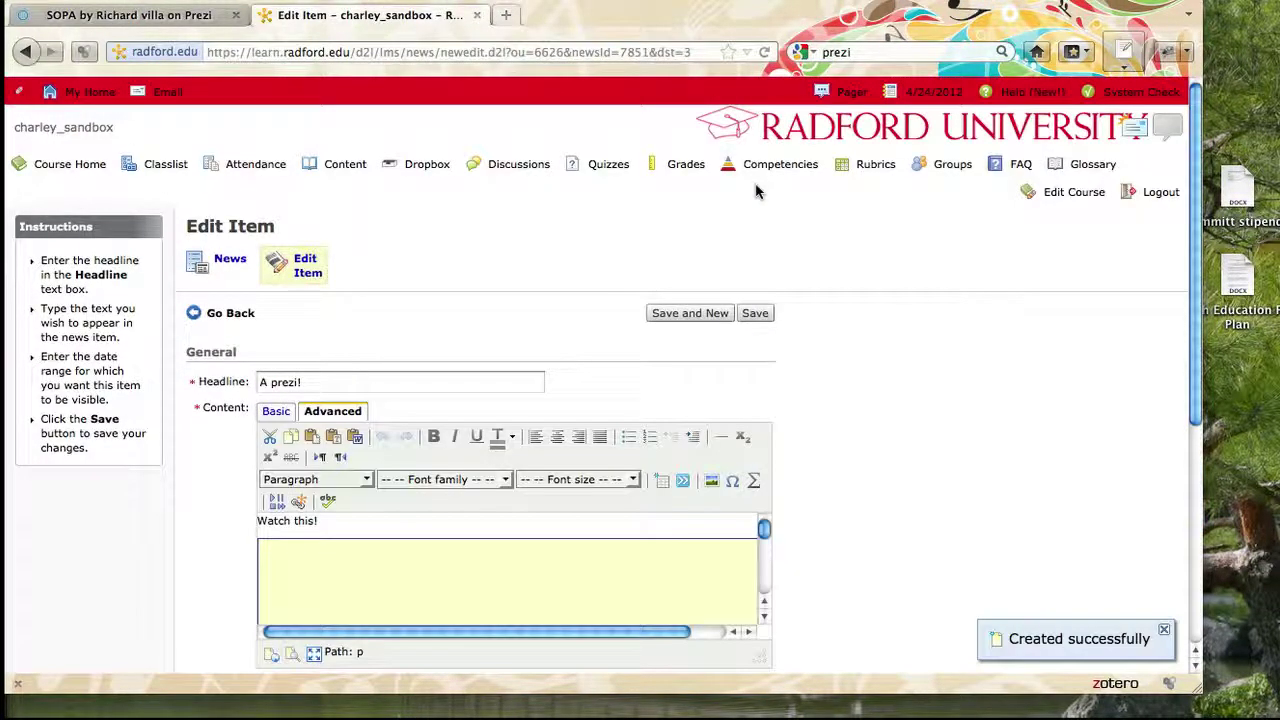
Go to the course home page and play the SOPA prezi embedded in the "A prezi!" news item.
left_click(72, 172)
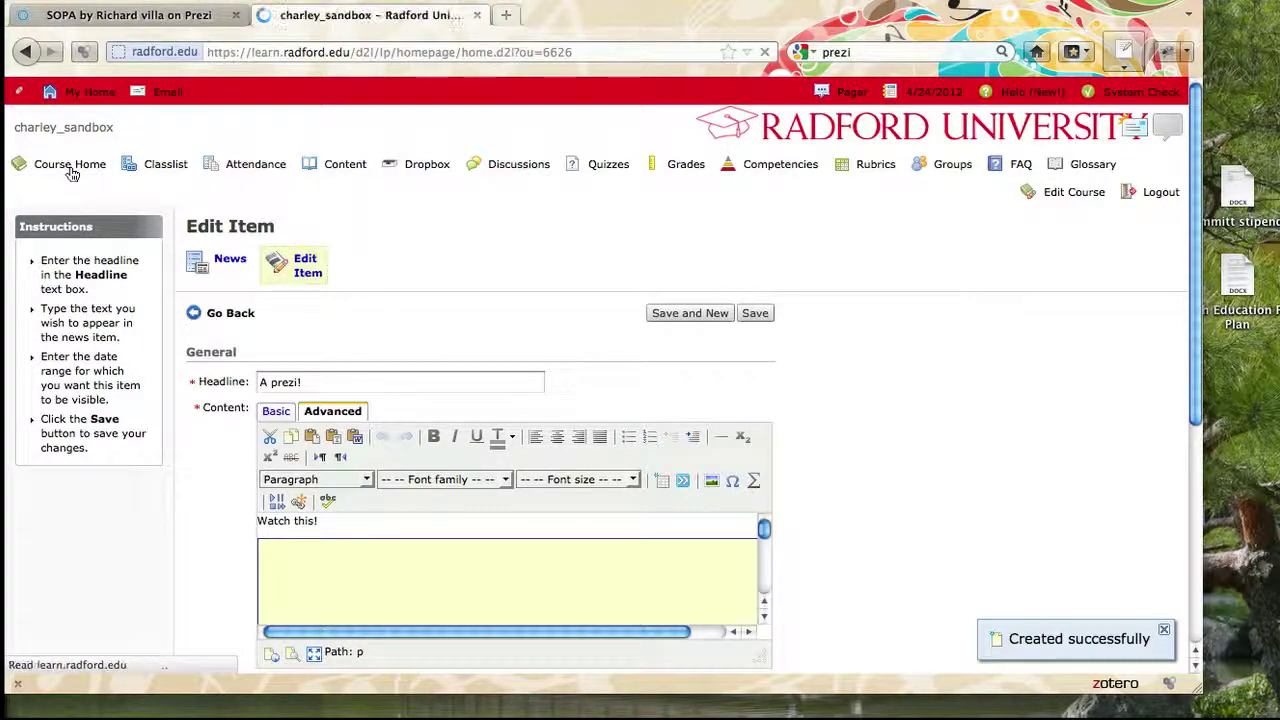
scroll(727, 336, "down", 2)
scroll(727, 336, "down", 9)
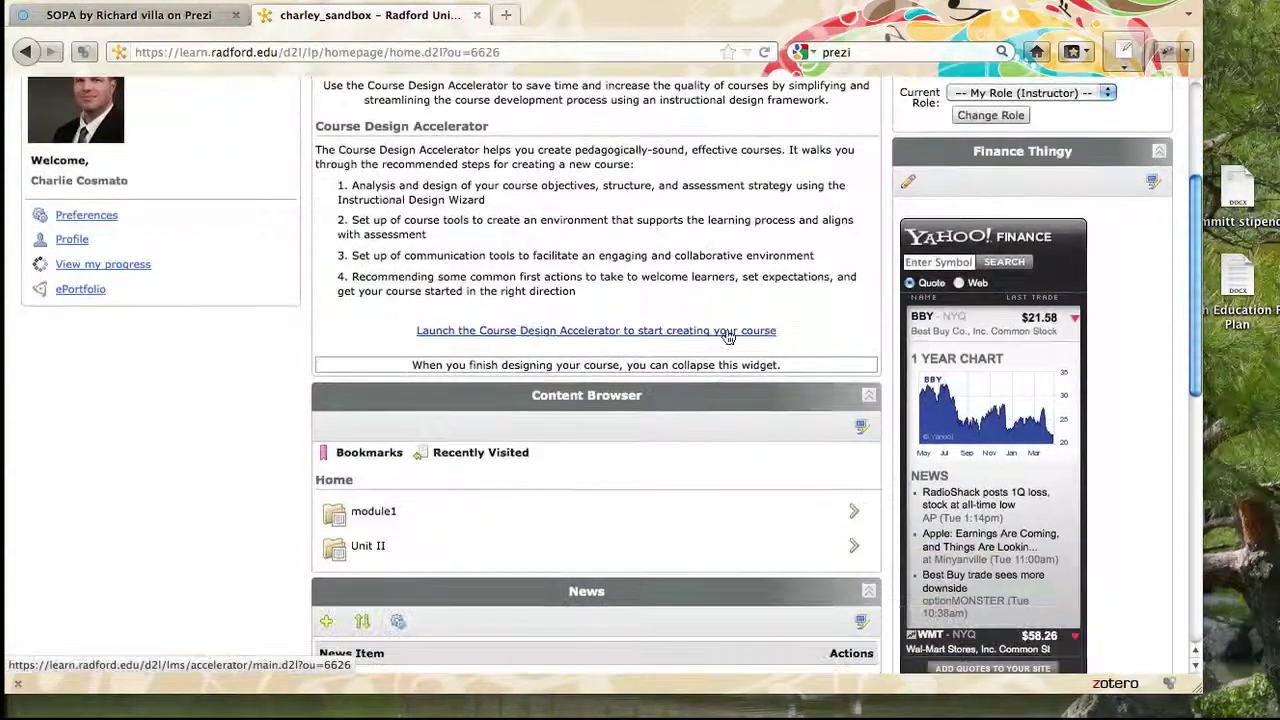
scroll(726, 336, "down", 3)
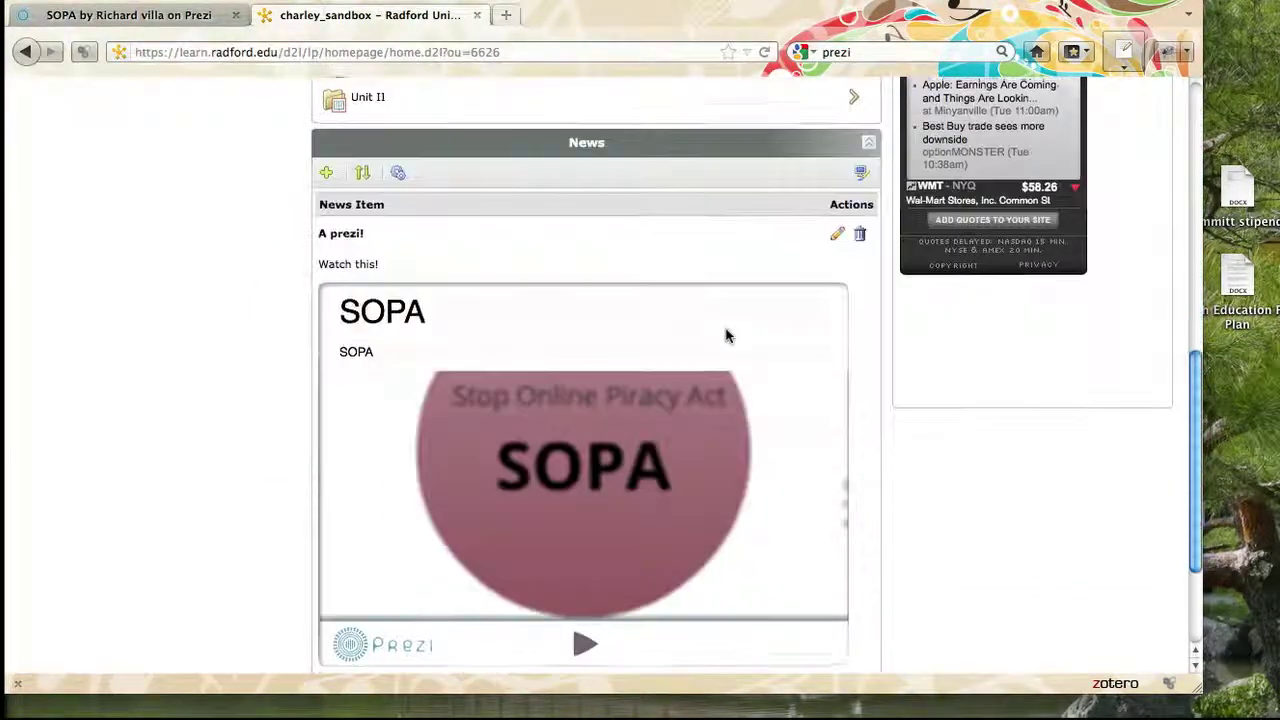
left_click(584, 593)
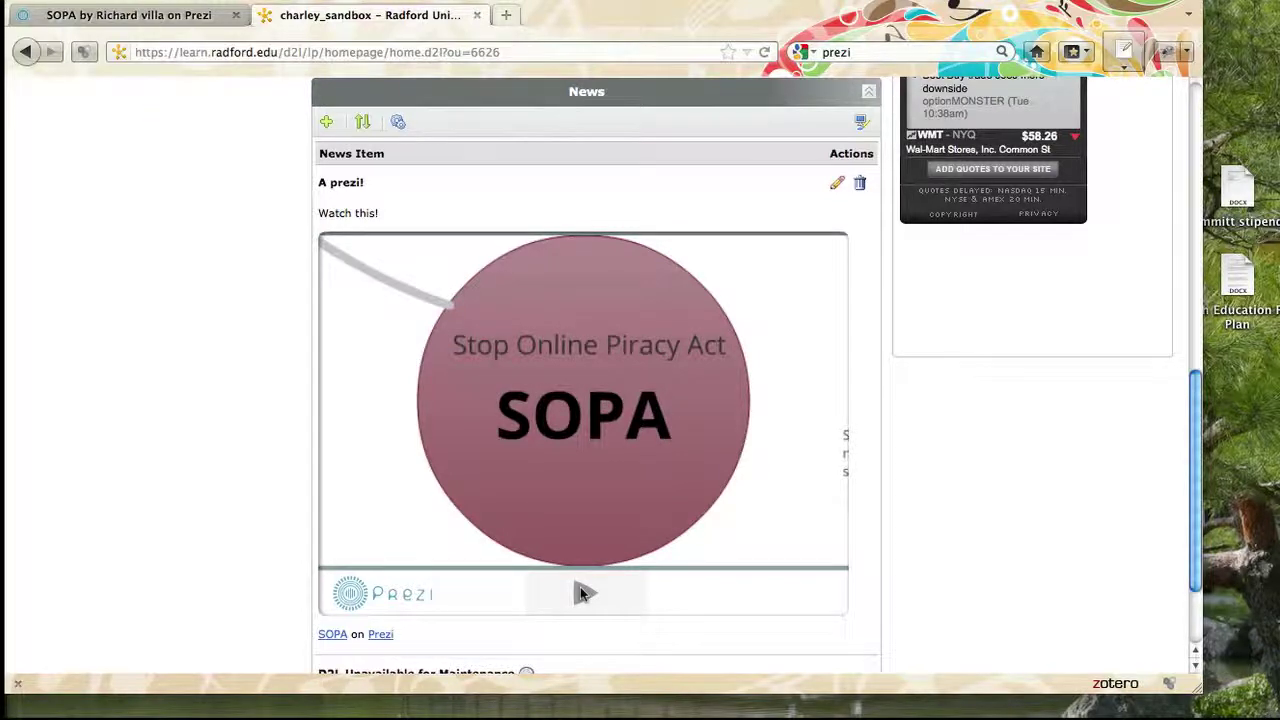
scroll(931, 440, "down", 1)
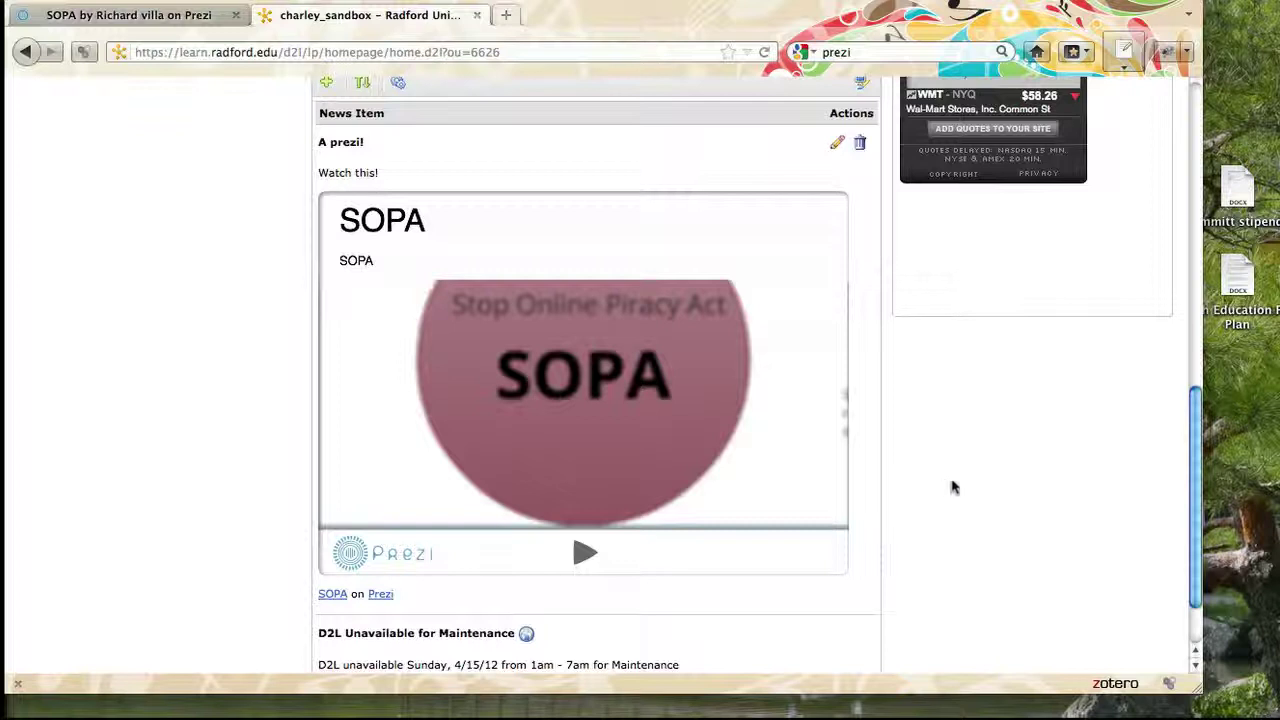
left_click(555, 558)
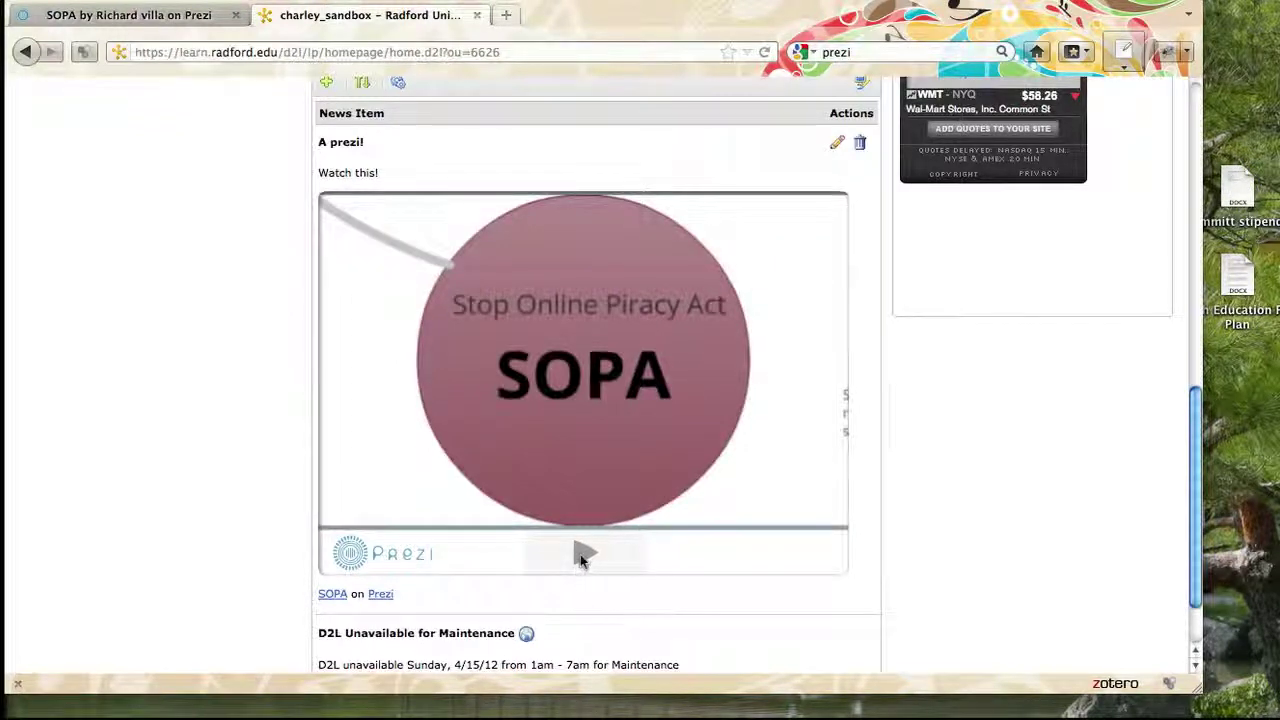